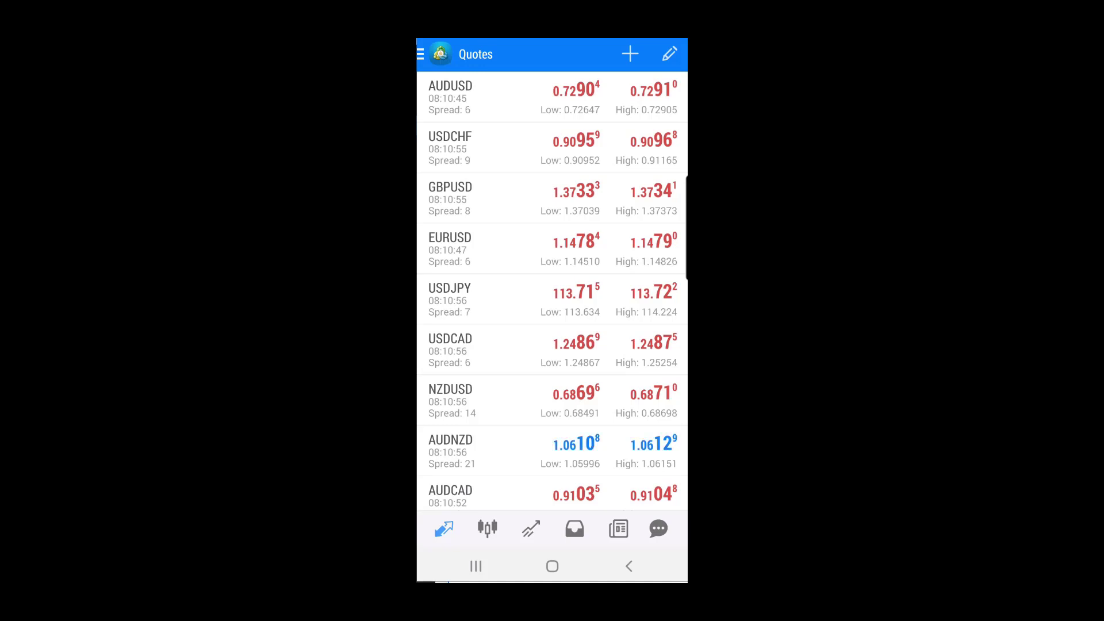
Open the EURUSD H1 chart from the EURUSD quote's options in Quotes
{"action": "left_click", "coordinate": [493, 251]}
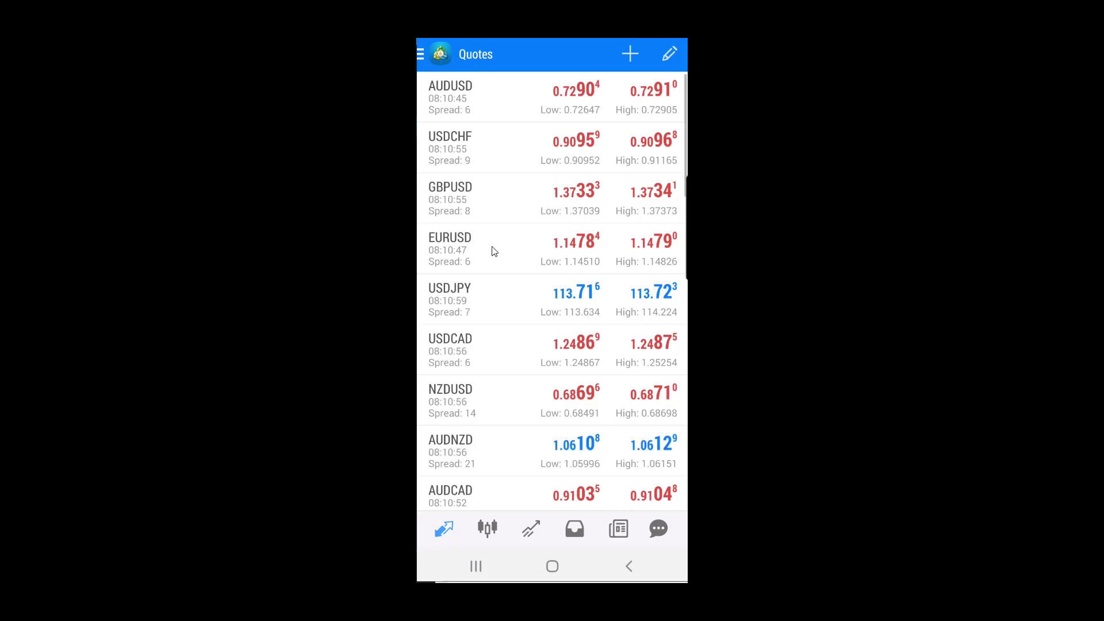
{"action": "left_click", "coordinate": [497, 306]}
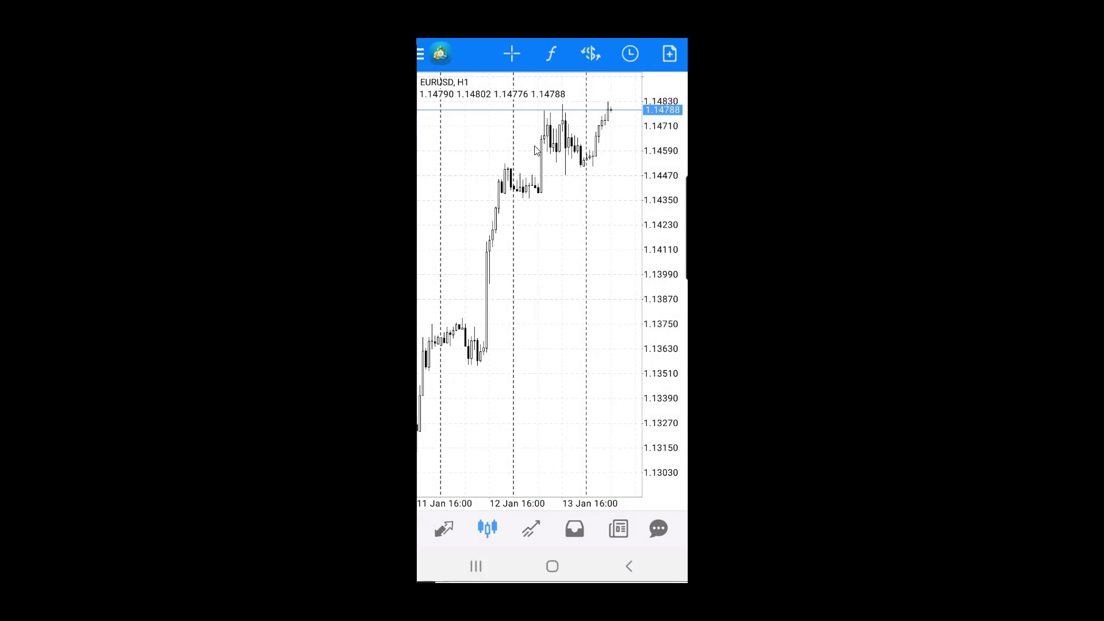
Start a new EURUSD order and lower its stop loss step by step to 1.14648
{"action": "left_click", "coordinate": [669, 55]}
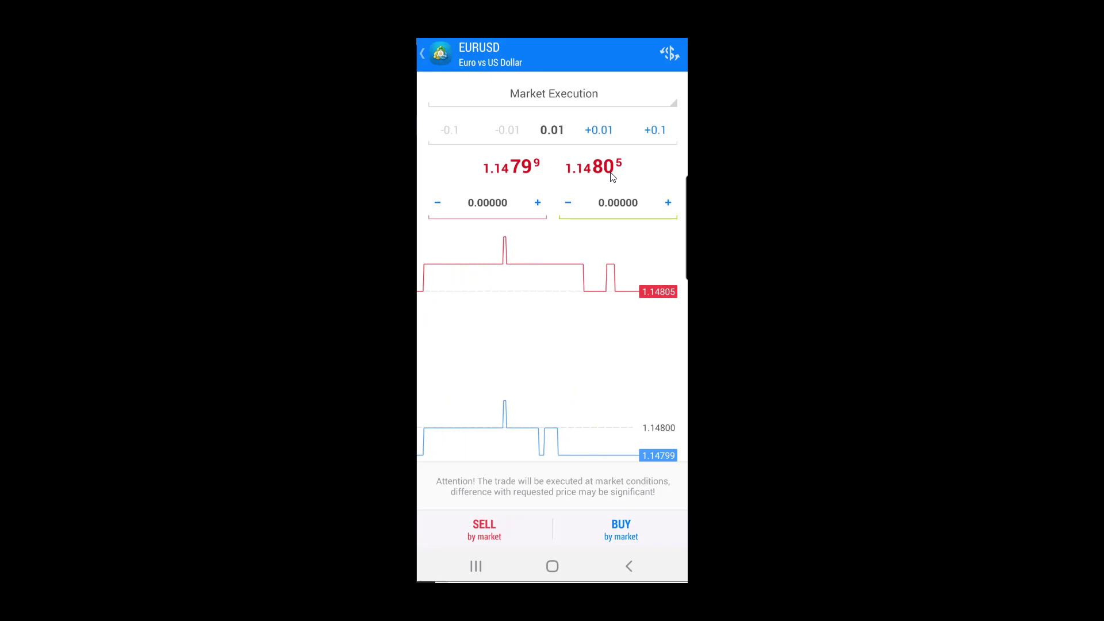
{"action": "left_click", "coordinate": [439, 204]}
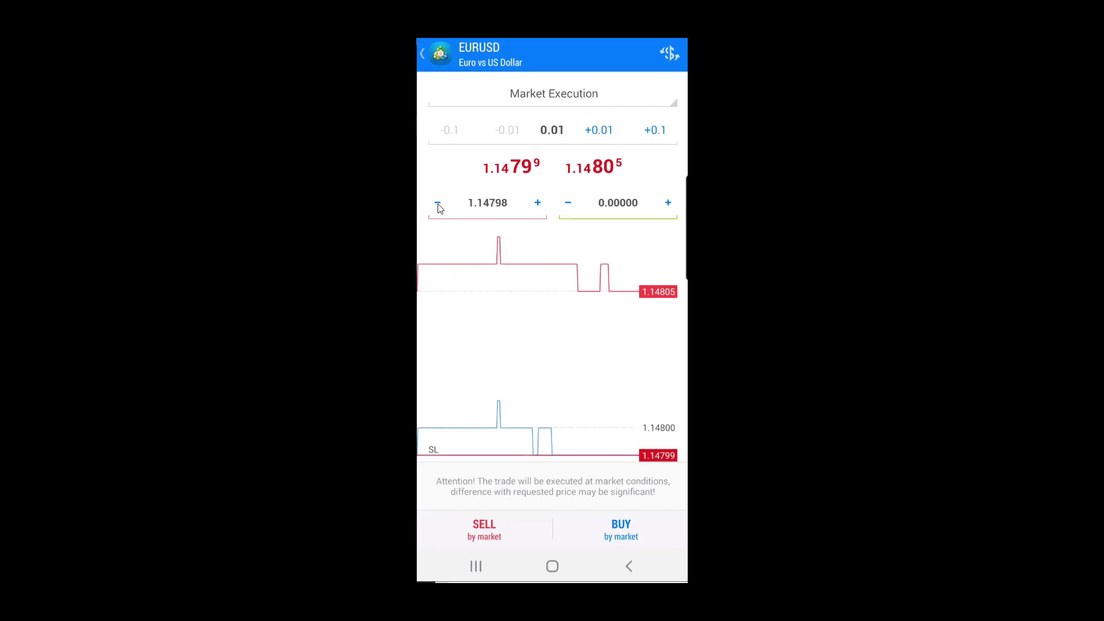
{"action": "left_click", "coordinate": [439, 204]}
{"action": "left_click", "coordinate": [438, 205]}
{"action": "left_click", "coordinate": [439, 204]}
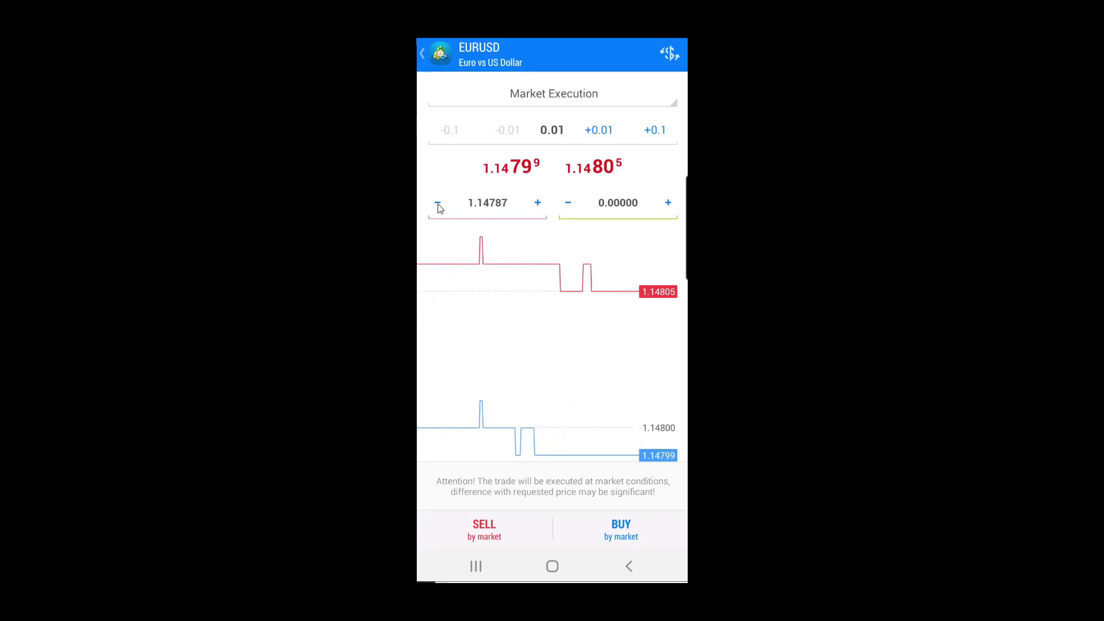
{"action": "left_click", "coordinate": [439, 205]}
{"action": "left_click", "coordinate": [438, 204]}
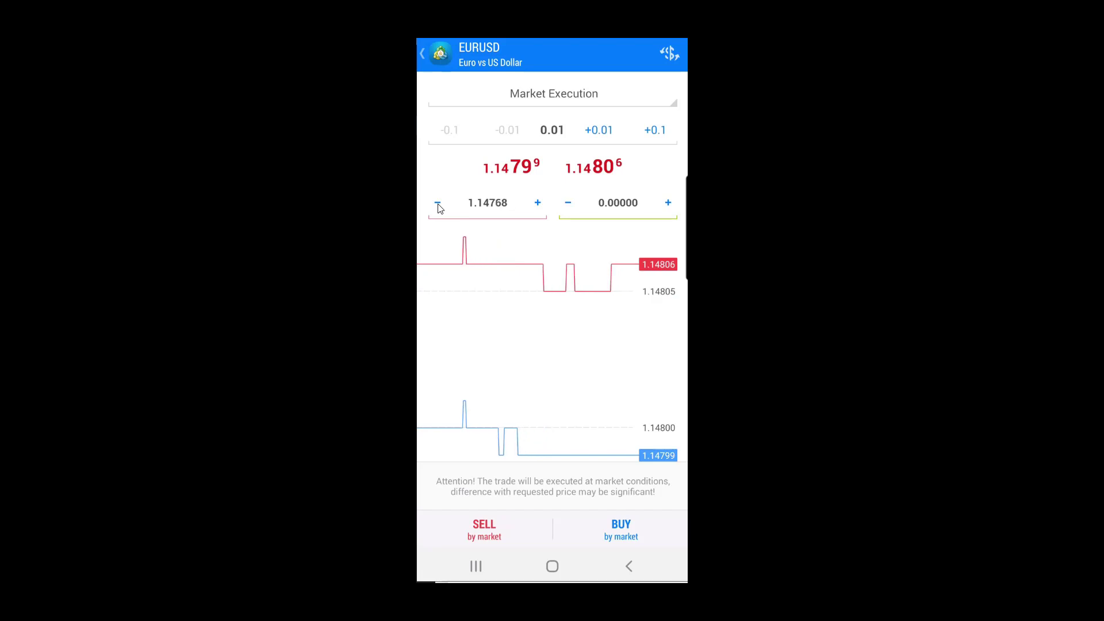
{"action": "left_click", "coordinate": [438, 204]}
{"action": "left_click", "coordinate": [438, 204]}
{"action": "left_click", "coordinate": [438, 205]}
{"action": "left_click", "coordinate": [438, 204]}
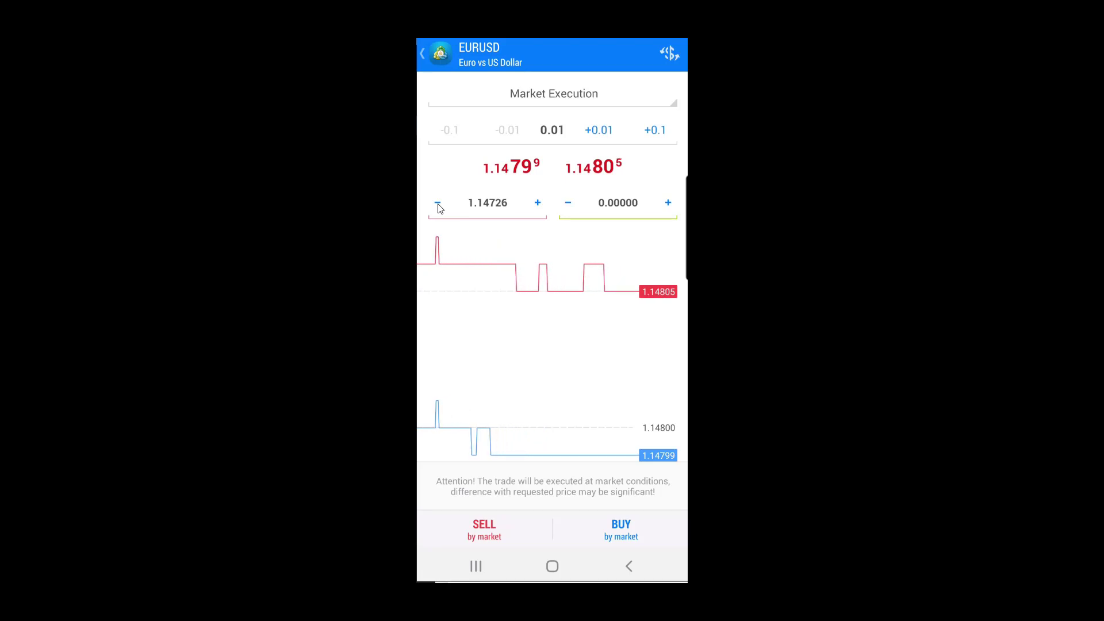
{"action": "left_click", "coordinate": [438, 204]}
{"action": "left_click", "coordinate": [438, 204]}
{"action": "left_click", "coordinate": [439, 204]}
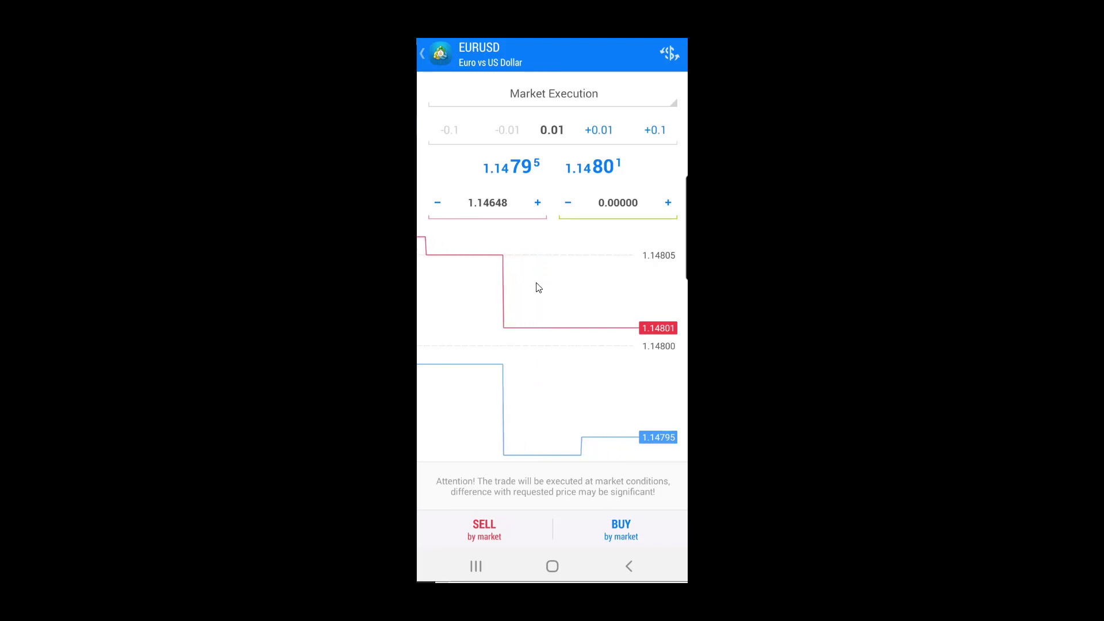
Buy 0.01 lot EURUSD by market and expand the position's row on the Trade page
{"action": "left_click", "coordinate": [614, 538]}
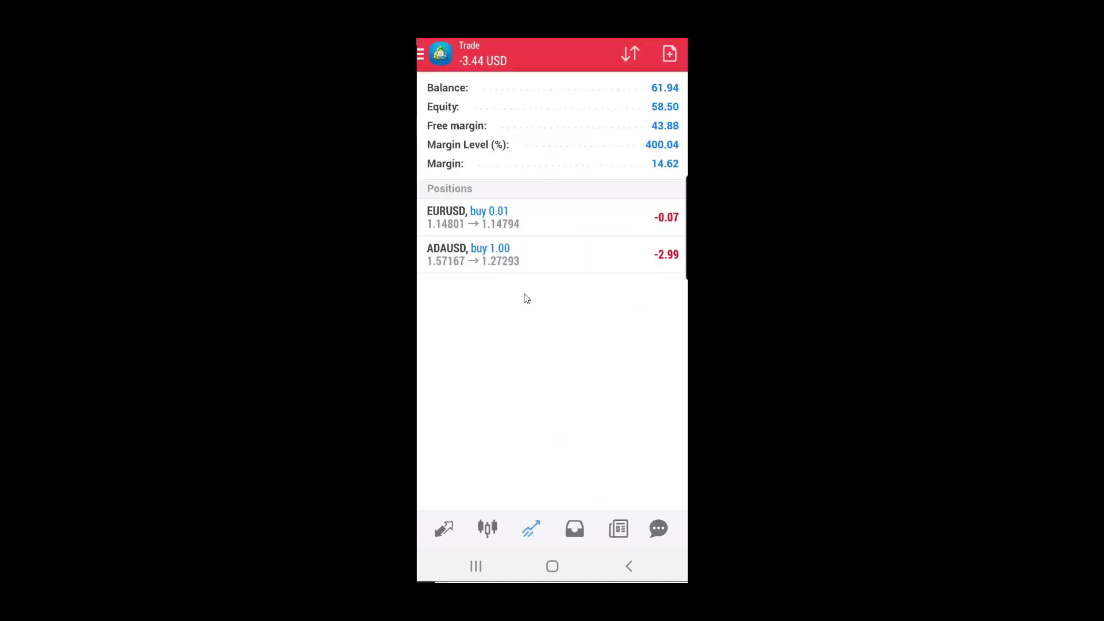
{"action": "left_click", "coordinate": [498, 222]}
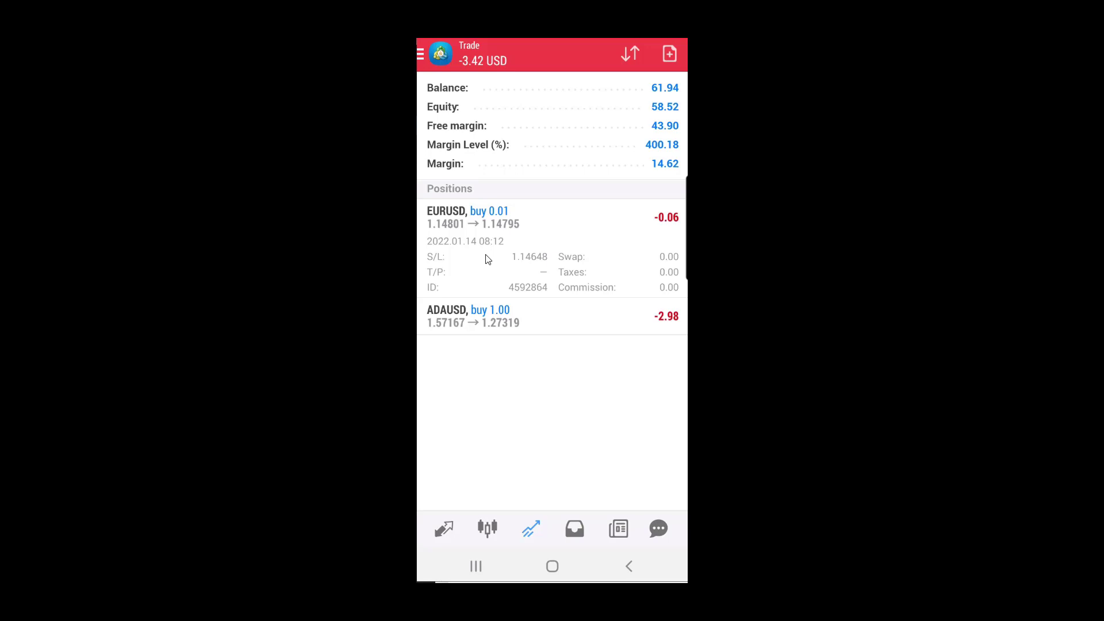
Modify the EURUSD buy position's stop loss down to 1.14466 and confirm
{"action": "left_click", "coordinate": [539, 249]}
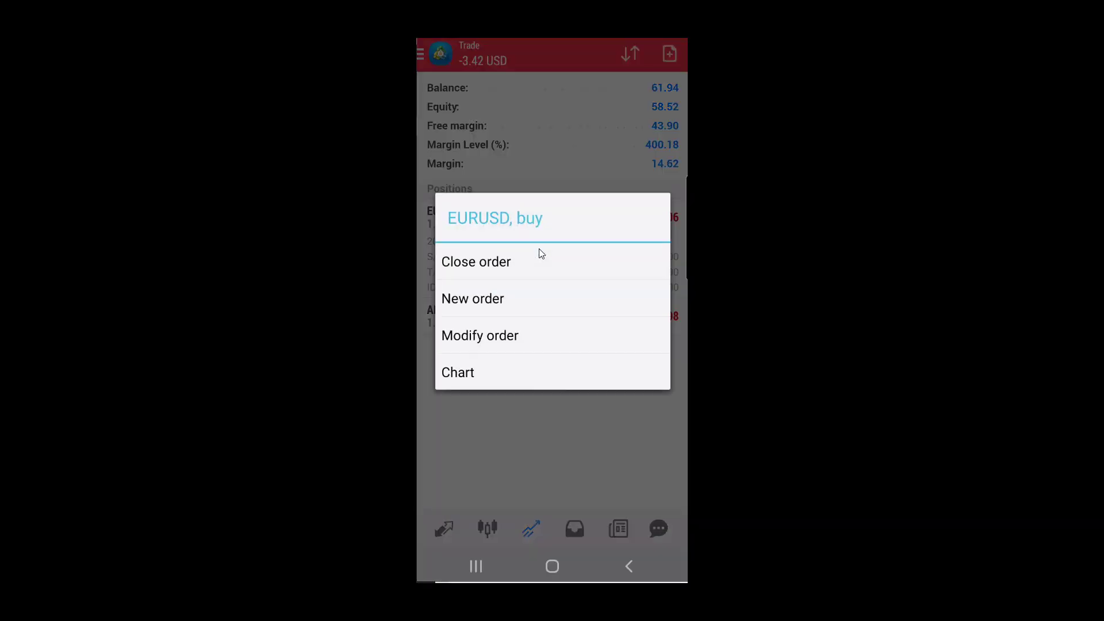
{"action": "left_click", "coordinate": [493, 339]}
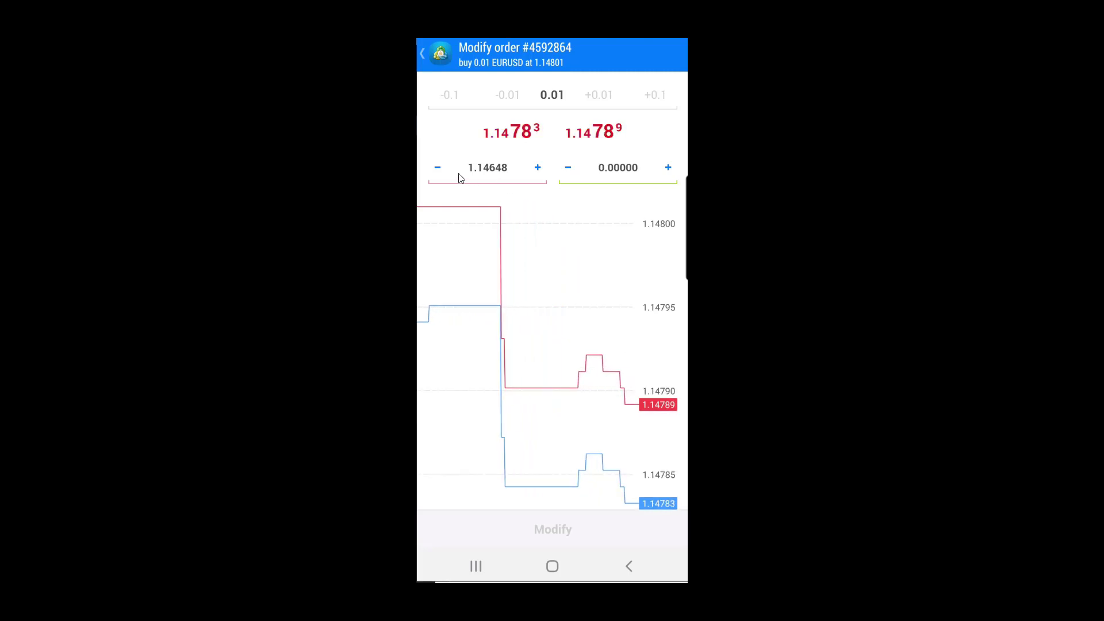
{"action": "left_click_drag", "start_coordinate": [439, 169], "coordinate": [437, 169]}
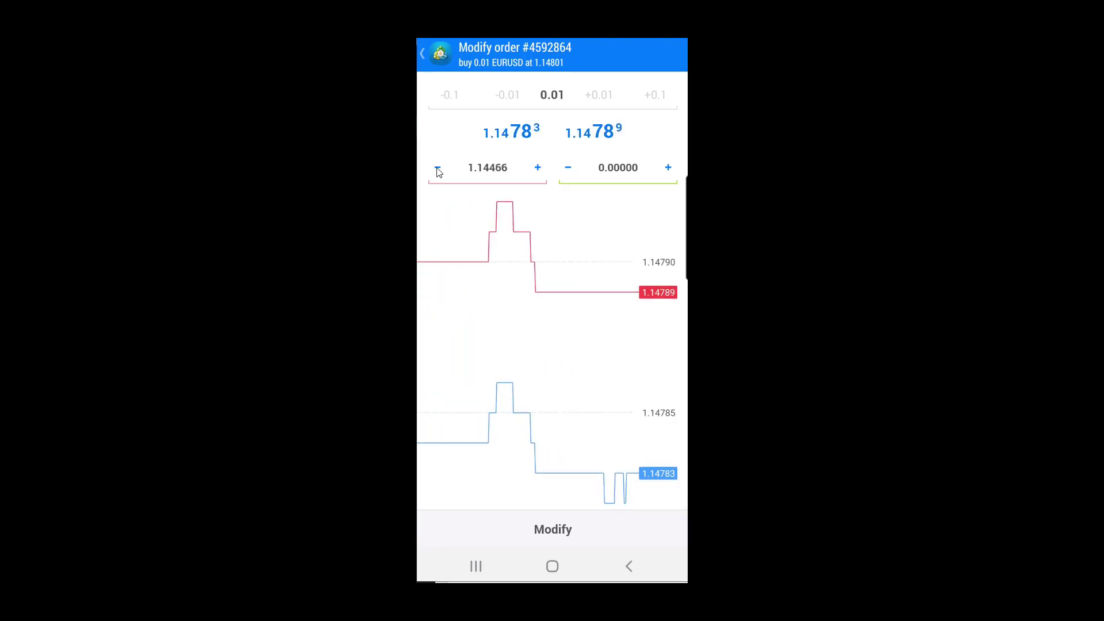
{"action": "left_click", "coordinate": [555, 534]}
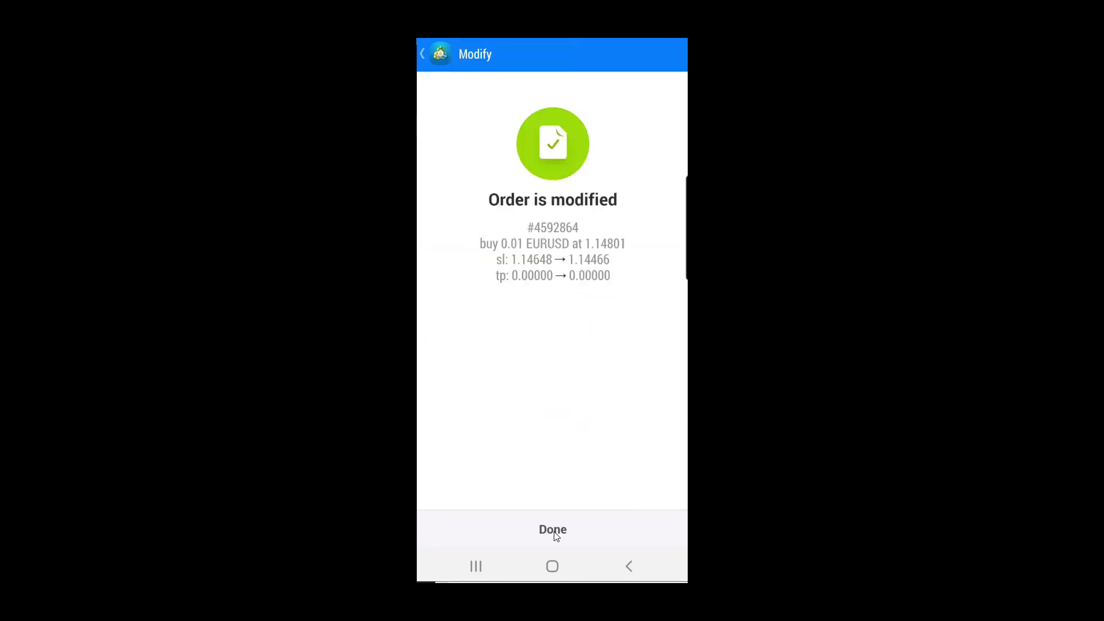
{"action": "left_click", "coordinate": [552, 529]}
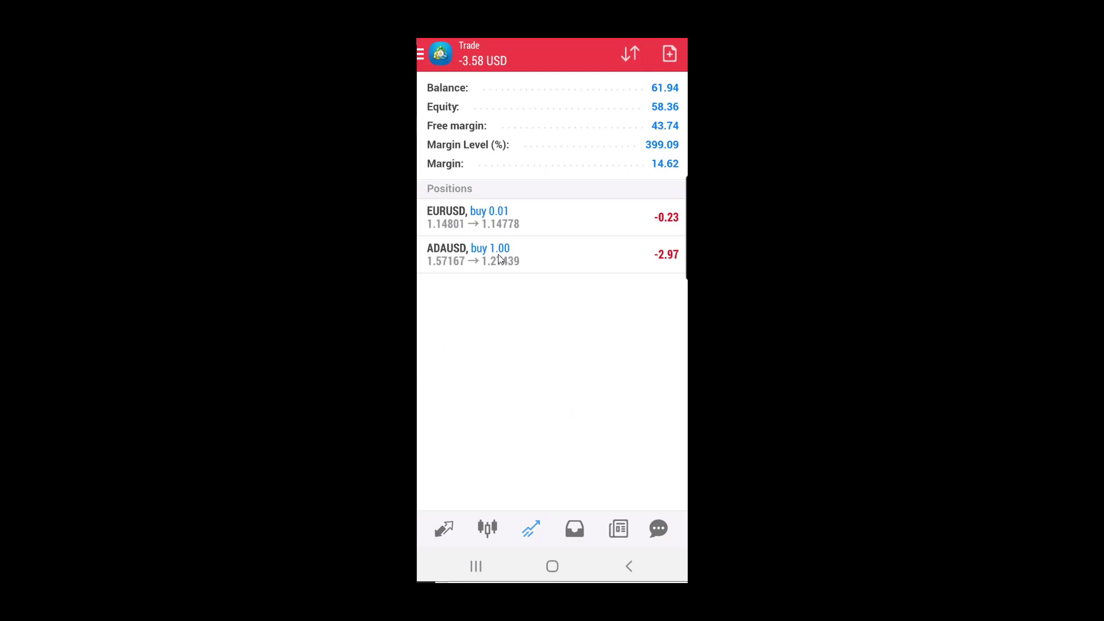
Place a second 0.01 lot EURUSD buy by market without stop loss and expand its row
{"action": "left_click", "coordinate": [488, 223]}
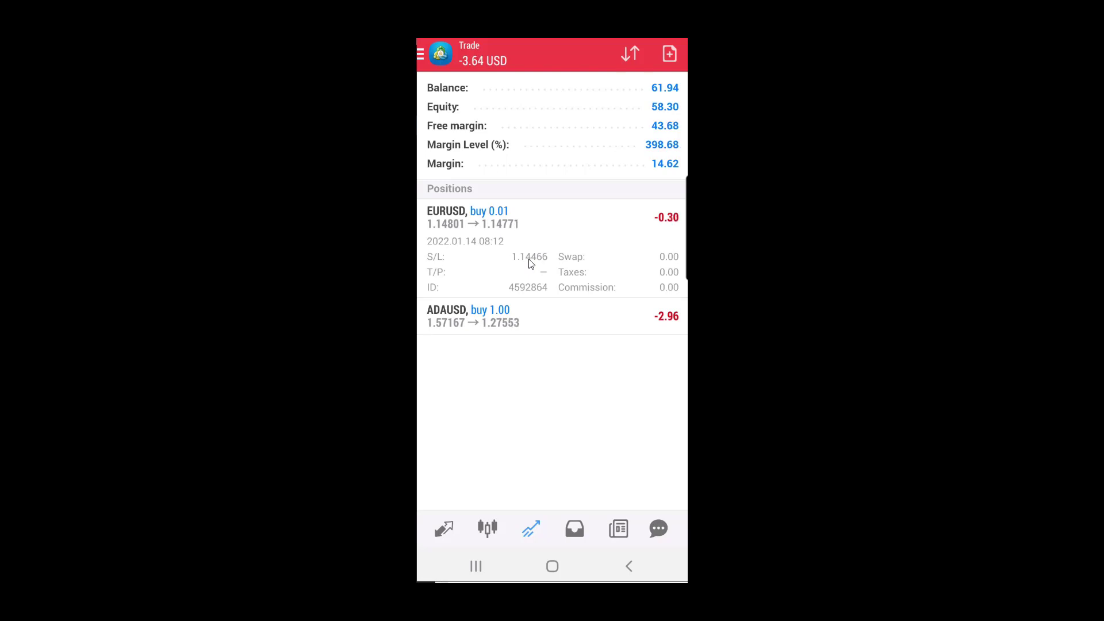
{"action": "left_click", "coordinate": [668, 54]}
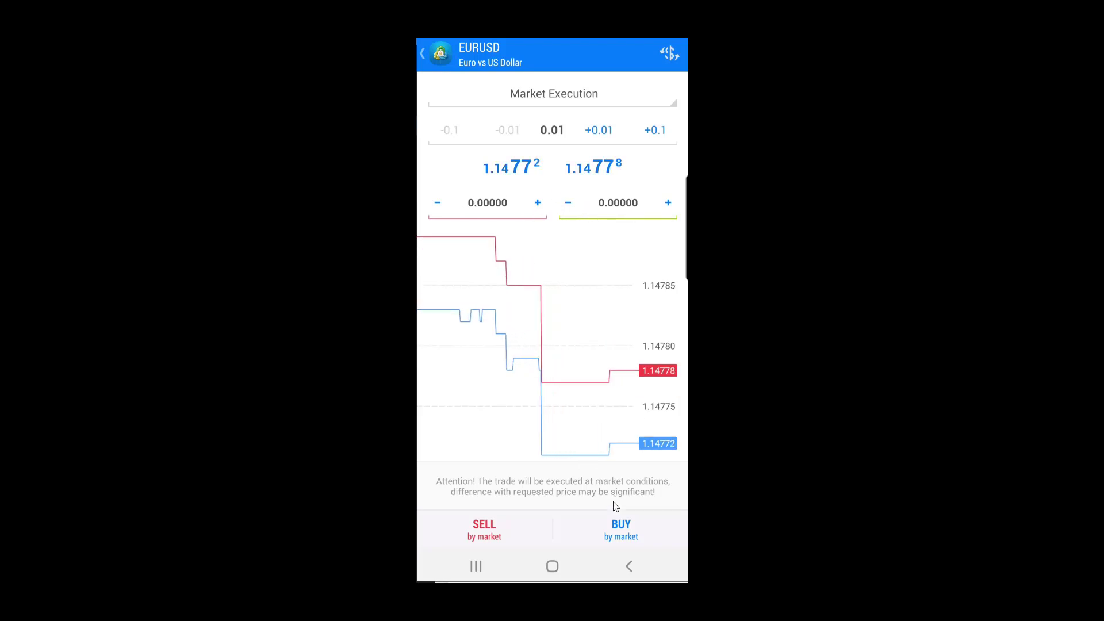
{"action": "left_click", "coordinate": [617, 534]}
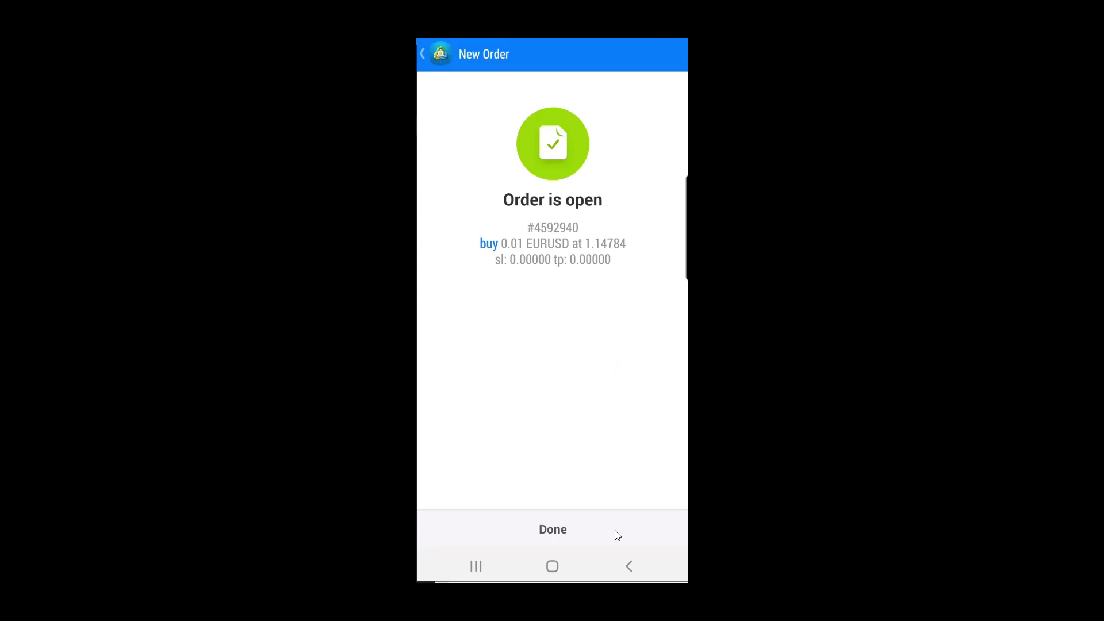
{"action": "left_click", "coordinate": [552, 529]}
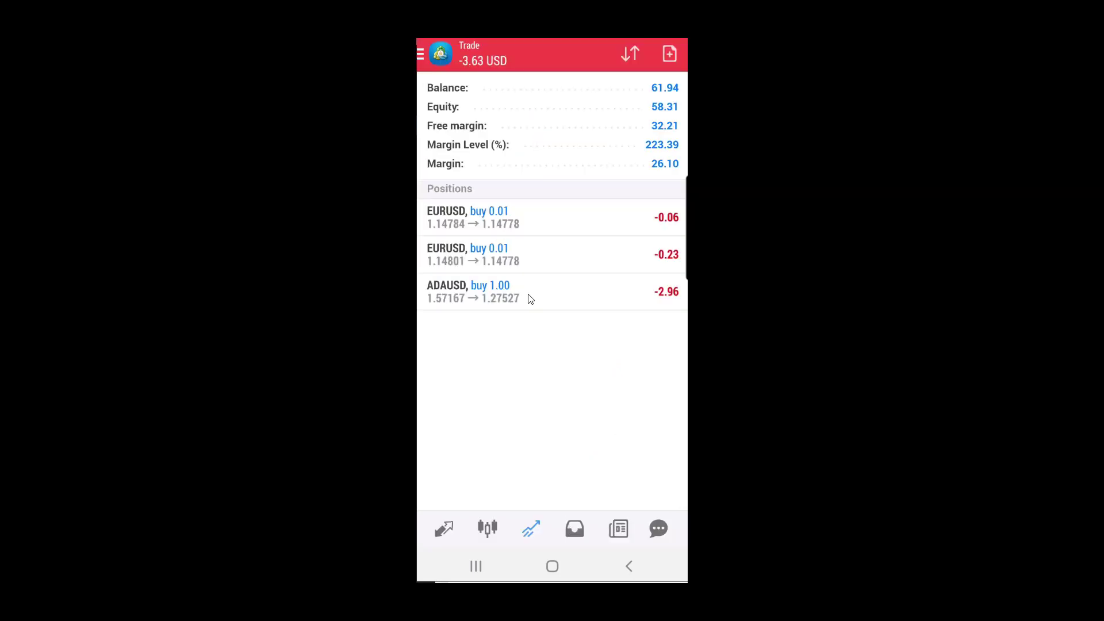
{"action": "left_click", "coordinate": [525, 227]}
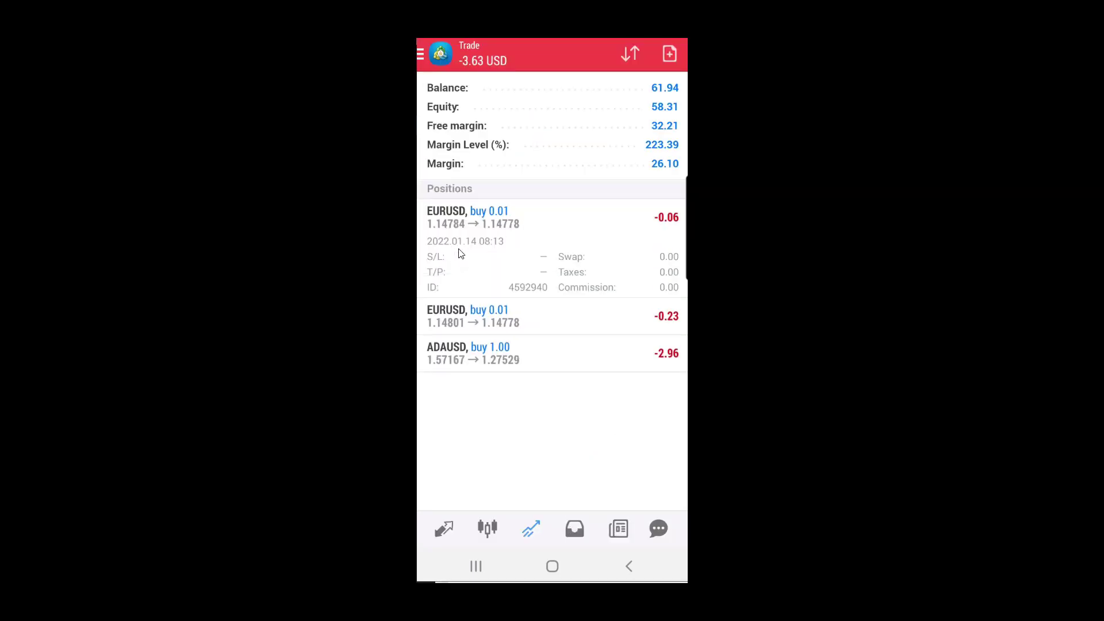
Modify the EURUSD buy opened at 1.14784 to have a 1.14684 stop loss, then check it
{"action": "left_click", "coordinate": [545, 265]}
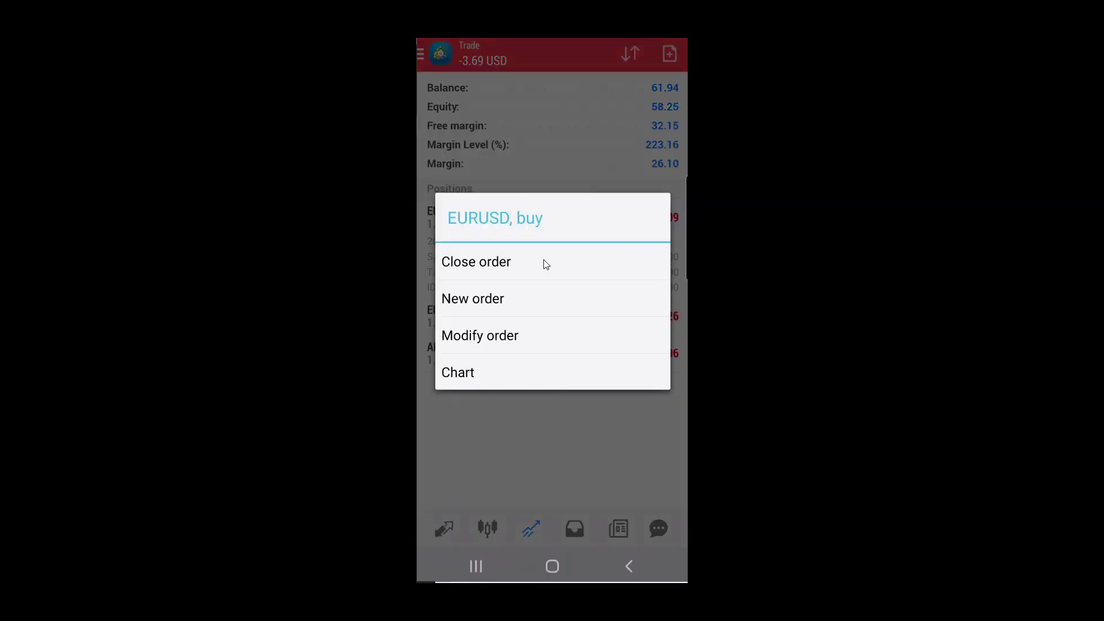
{"action": "left_click", "coordinate": [496, 340]}
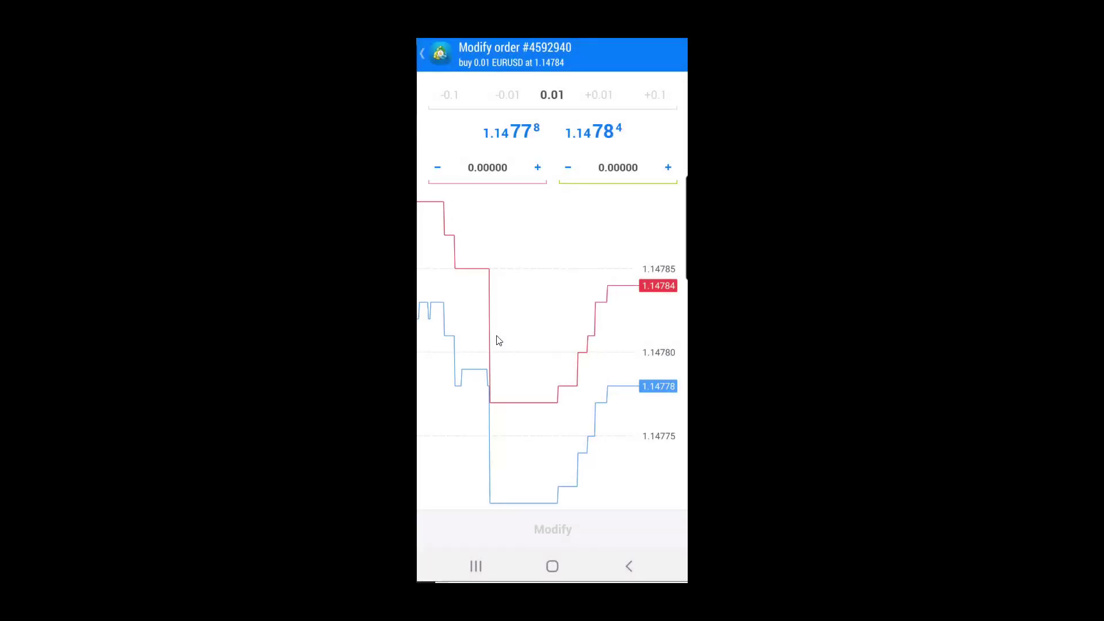
{"action": "left_click", "coordinate": [439, 168]}
{"action": "left_click_drag", "start_coordinate": [438, 167], "coordinate": [439, 167]}
{"action": "left_click", "coordinate": [556, 529]}
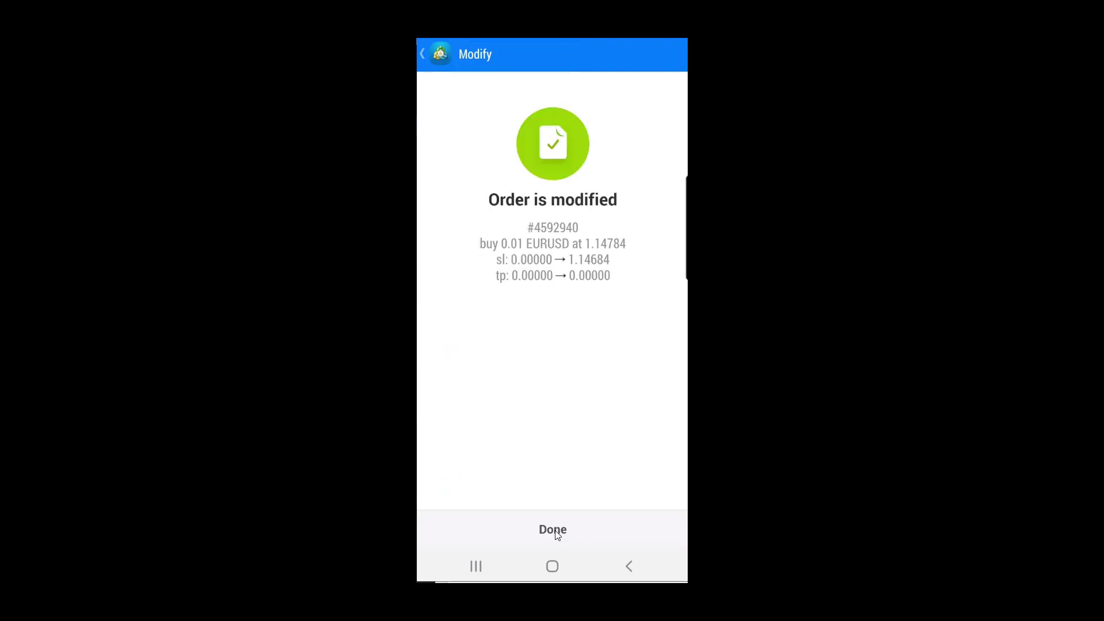
{"action": "left_click", "coordinate": [553, 530]}
{"action": "left_click", "coordinate": [505, 215]}
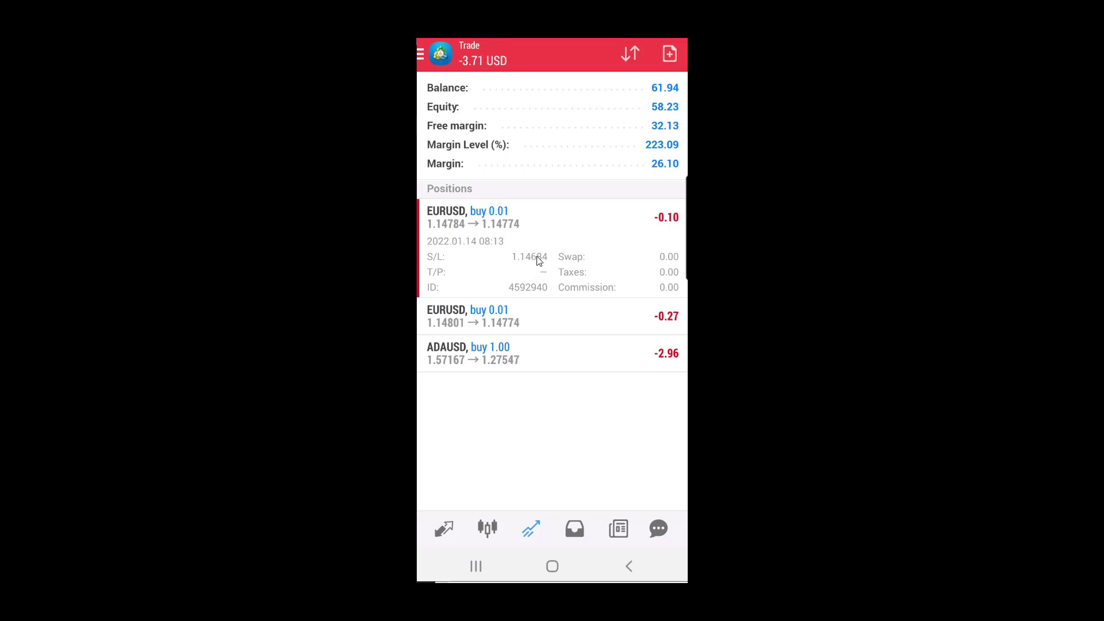
On a new EURUSD order, raise the stop loss to 1.14930 and sell 0.01 lot by market
{"action": "left_click", "coordinate": [669, 54]}
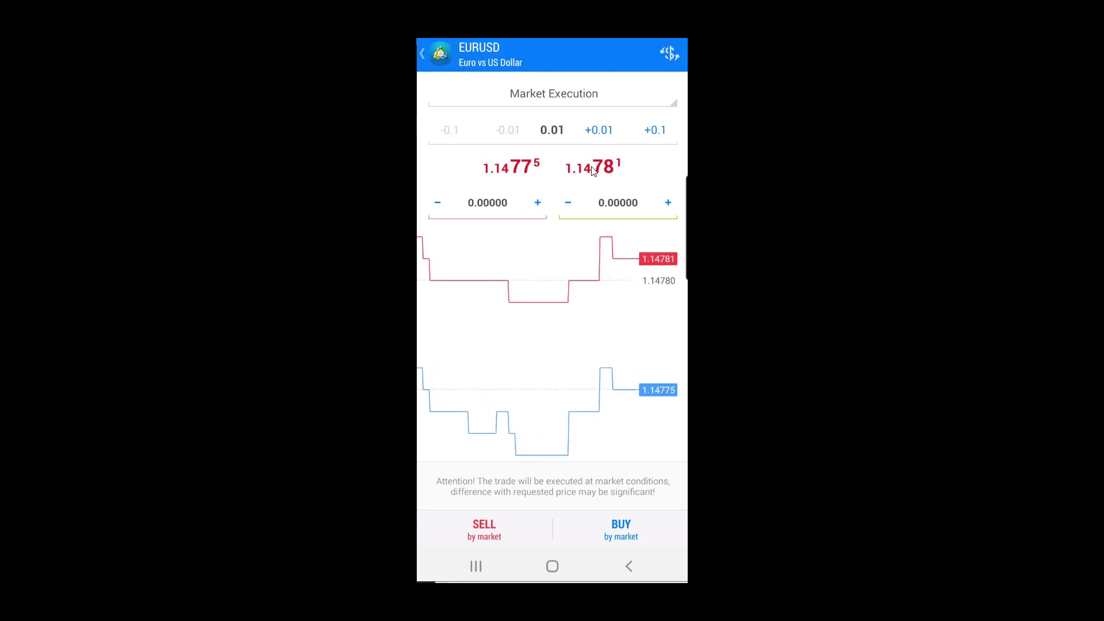
{"action": "left_click", "coordinate": [538, 203]}
{"action": "left_click", "coordinate": [538, 203]}
{"action": "left_click", "coordinate": [538, 203]}
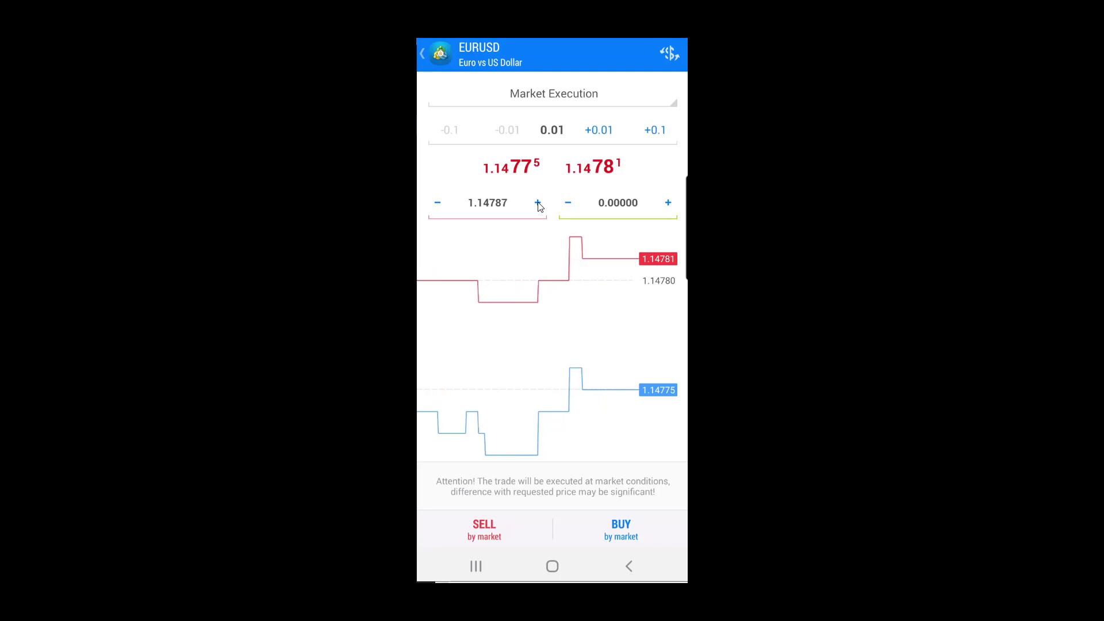
{"action": "left_click", "coordinate": [538, 203]}
{"action": "left_click", "coordinate": [538, 203]}
{"action": "left_click", "coordinate": [538, 203]}
{"action": "left_click", "coordinate": [538, 203]}
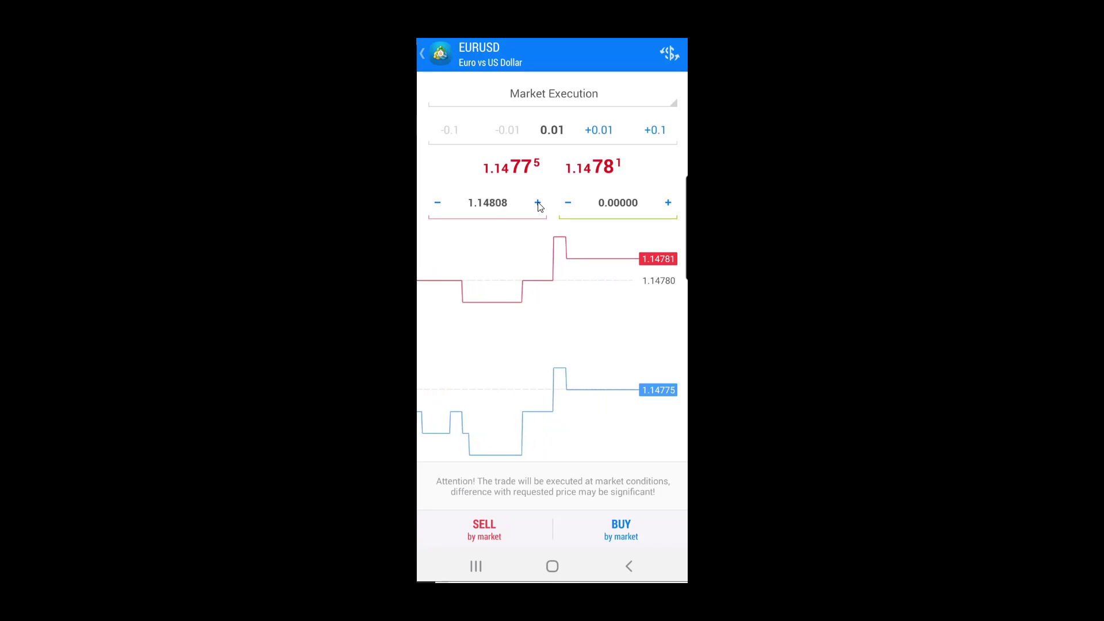
{"action": "left_click", "coordinate": [538, 203]}
{"action": "left_click", "coordinate": [538, 203]}
{"action": "left_click", "coordinate": [538, 203]}
{"action": "left_click", "coordinate": [538, 203]}
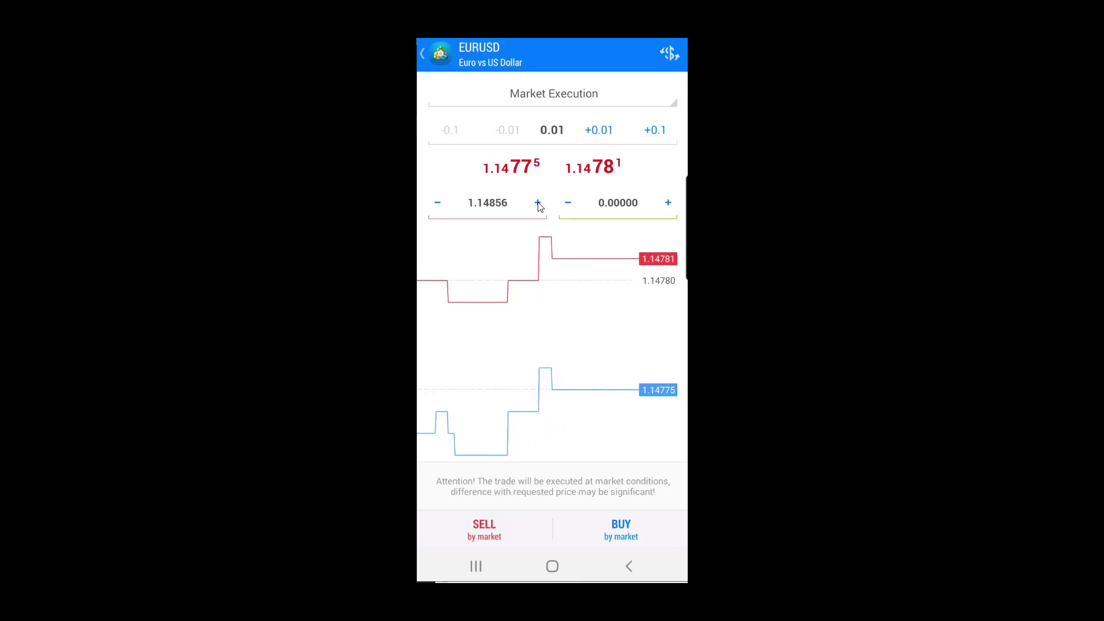
{"action": "left_click", "coordinate": [537, 203]}
{"action": "left_click", "coordinate": [537, 203]}
{"action": "left_click", "coordinate": [537, 203]}
{"action": "left_click", "coordinate": [538, 203]}
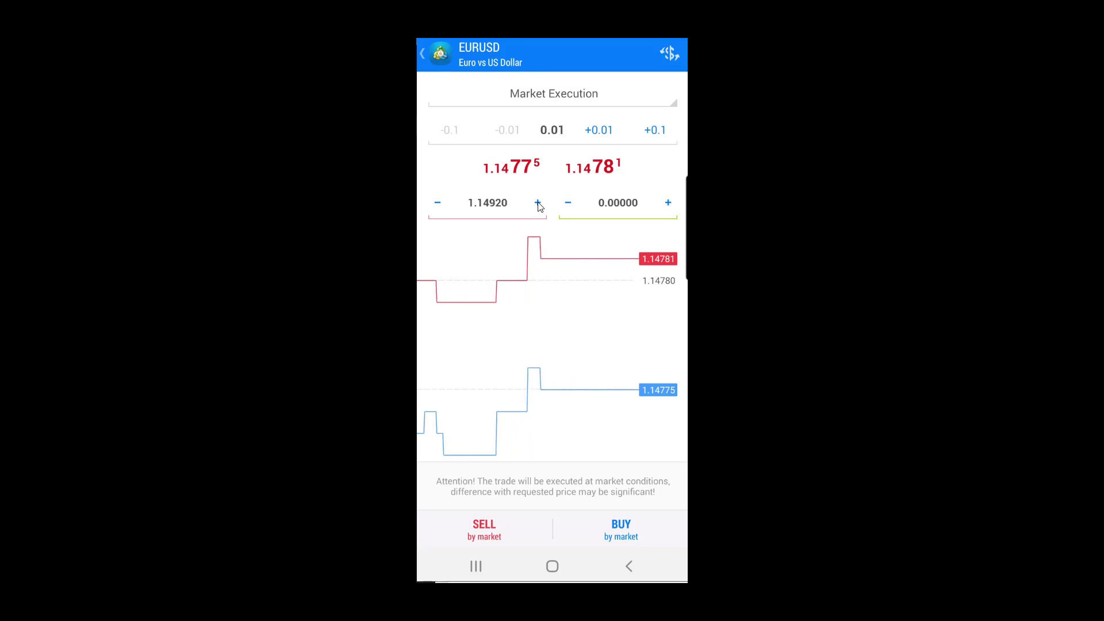
{"action": "left_click", "coordinate": [537, 203]}
{"action": "left_click", "coordinate": [538, 203]}
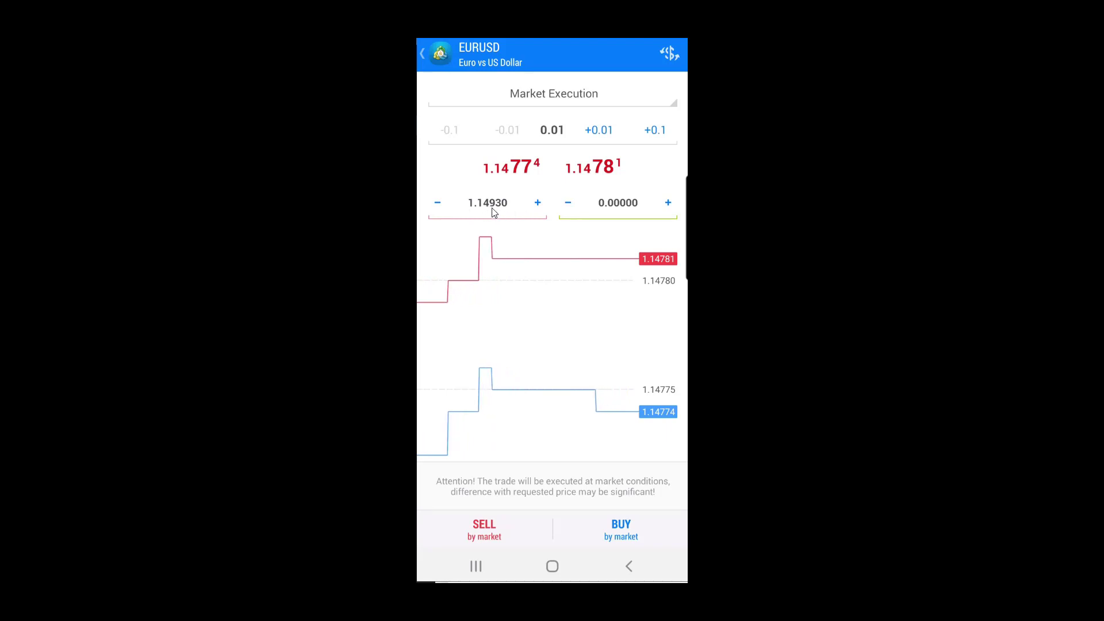
{"action": "left_click", "coordinate": [495, 526]}
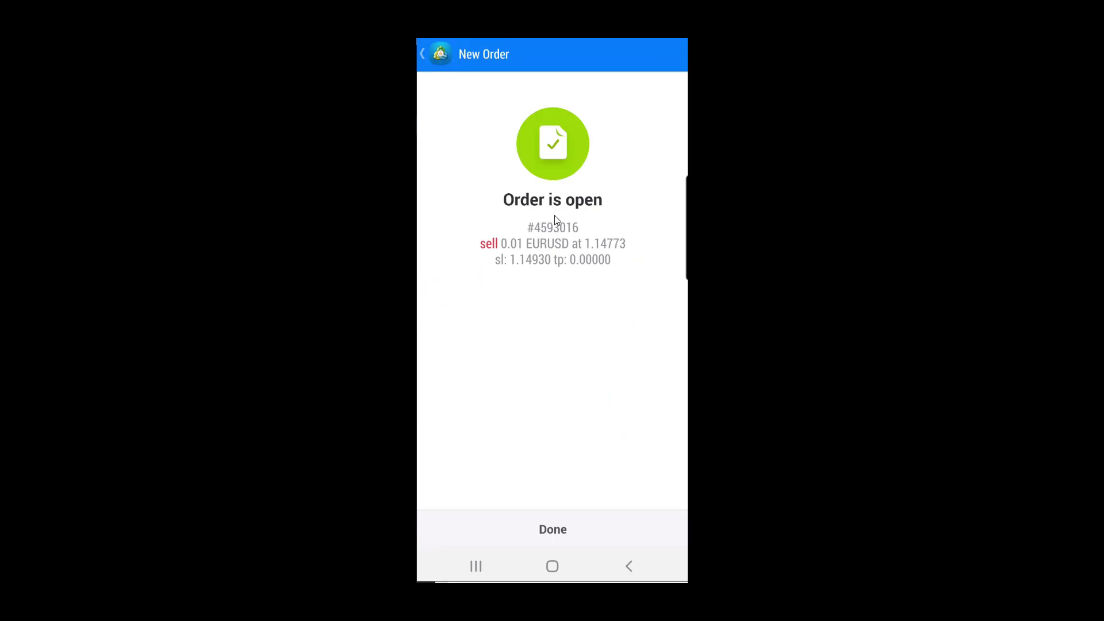
Expand the EURUSD sell 0.01 row opened at 1.14773 on the Trade page
{"action": "left_click", "coordinate": [541, 223]}
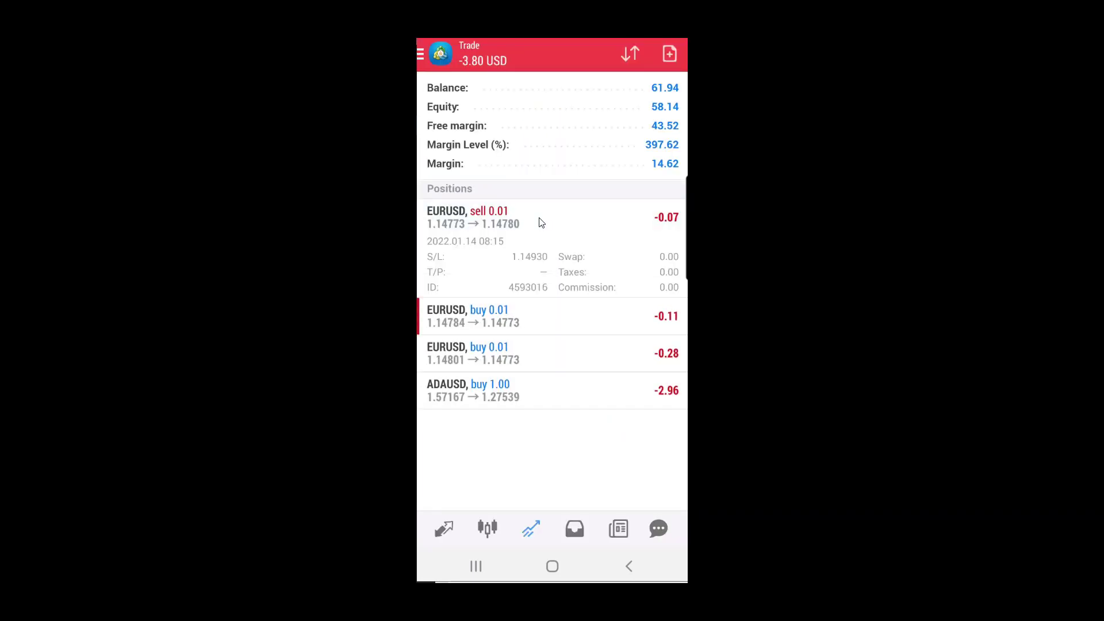